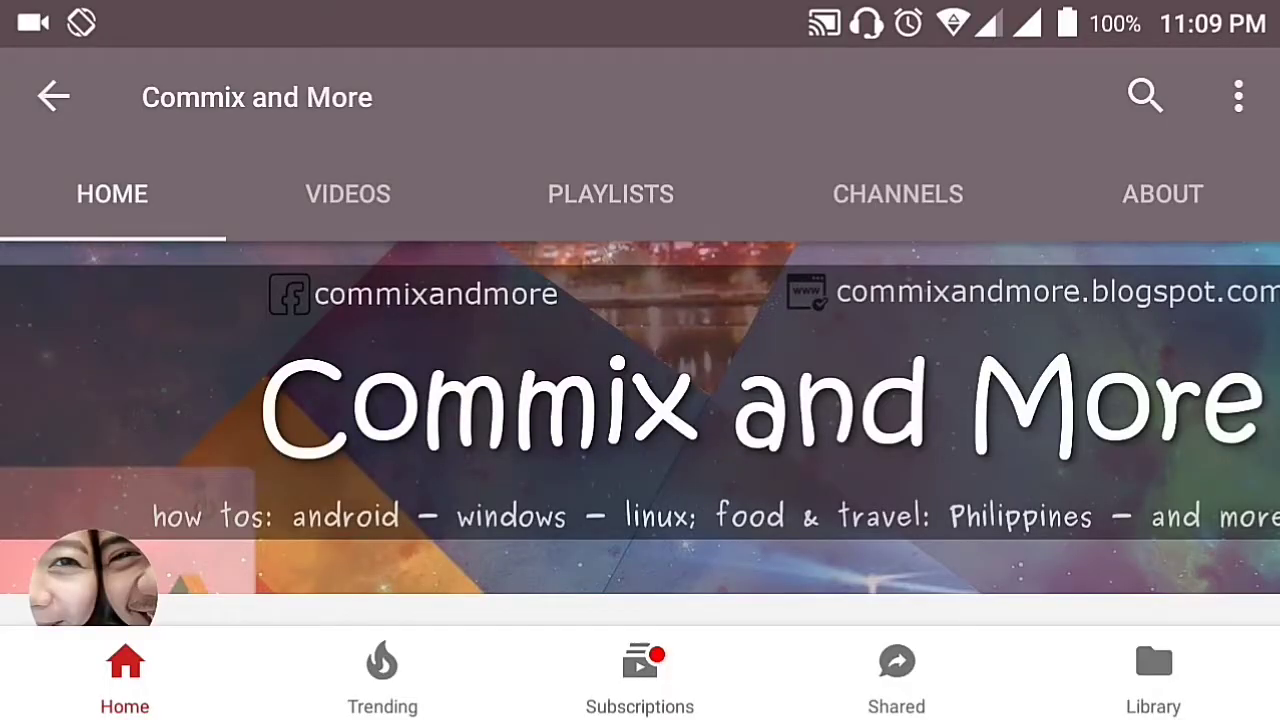
# Scroll down the Commix and More channel page and subscribe to it
pyautogui.scroll(-3, 640, 400)
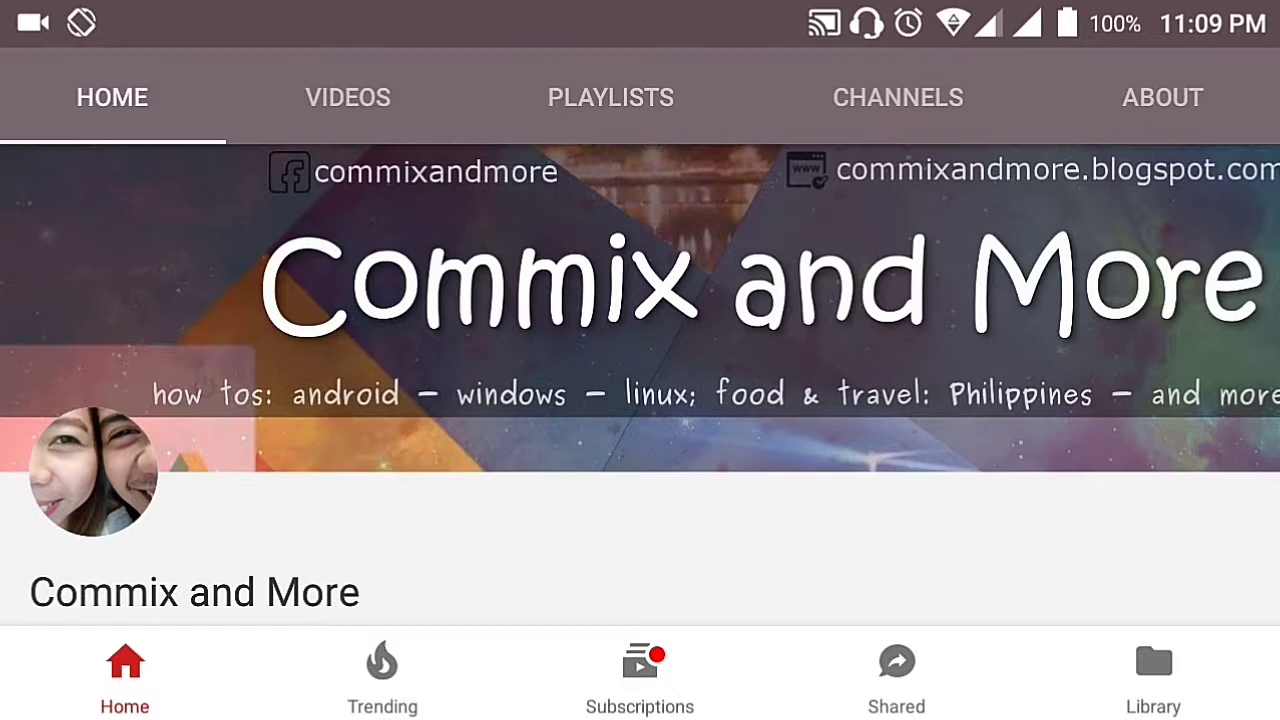
pyautogui.scroll(-3, 640, 400)
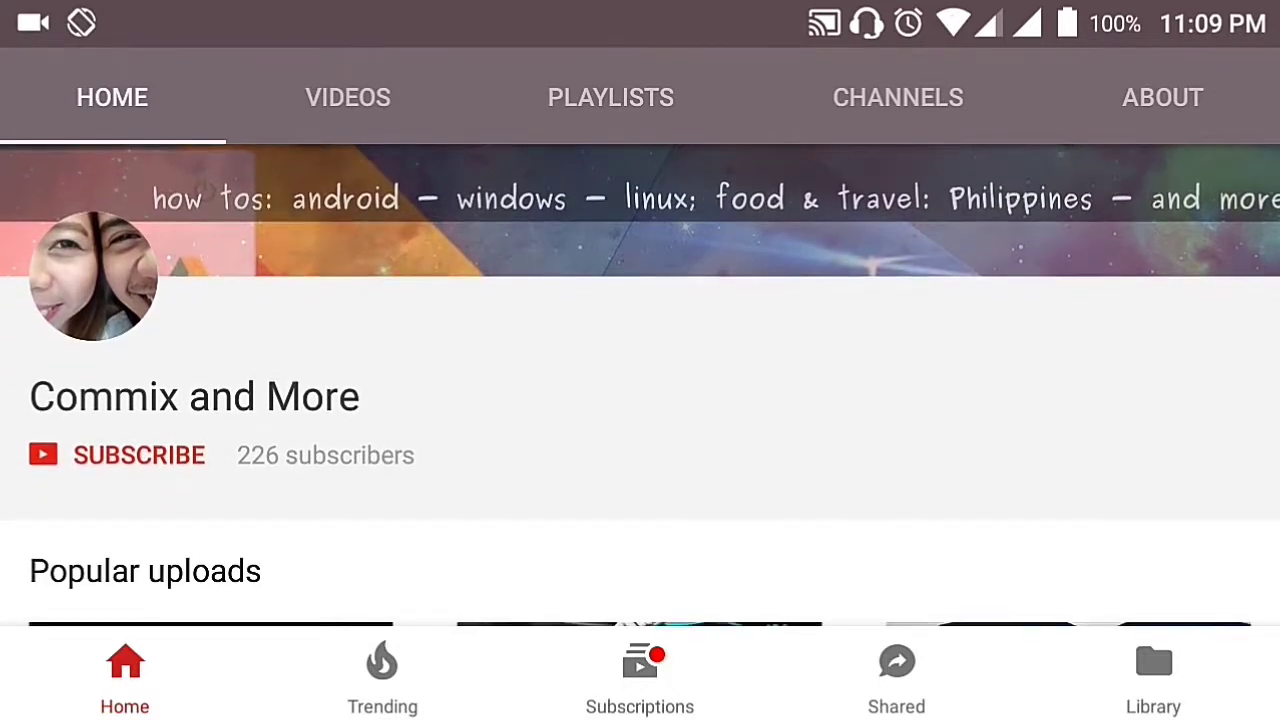
pyautogui.click(139, 457)
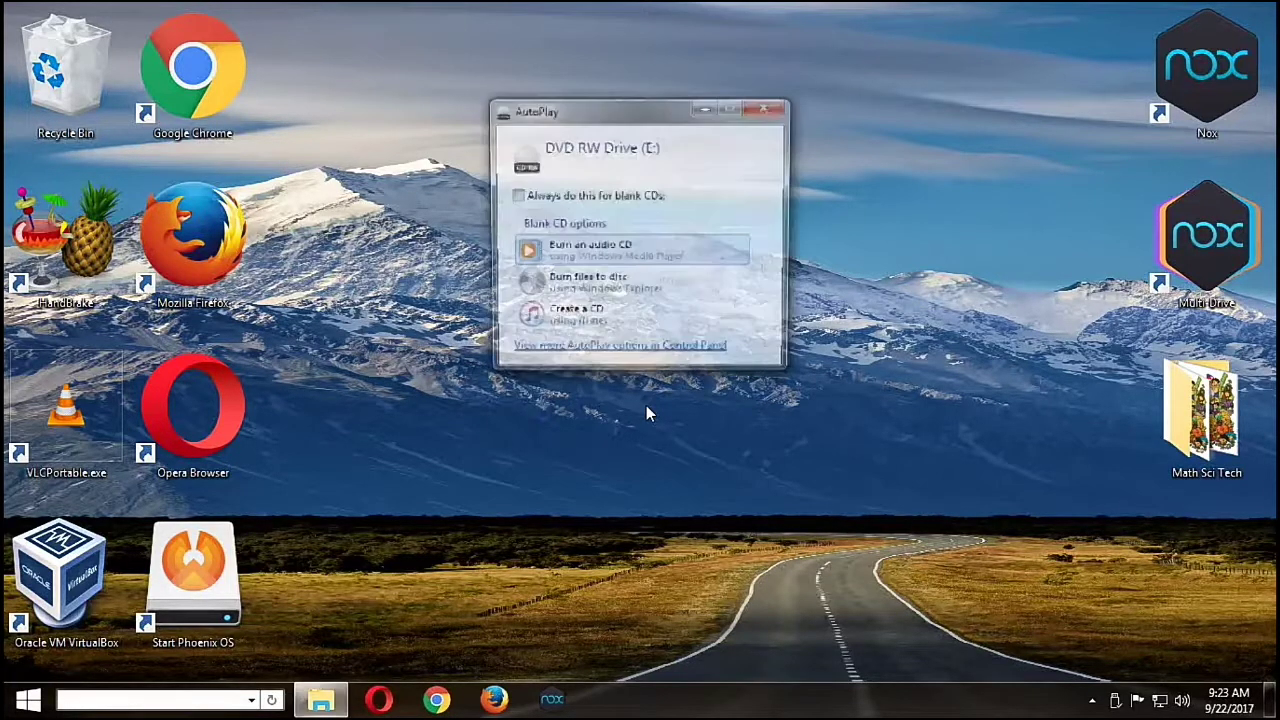
pyautogui.click(767, 106)
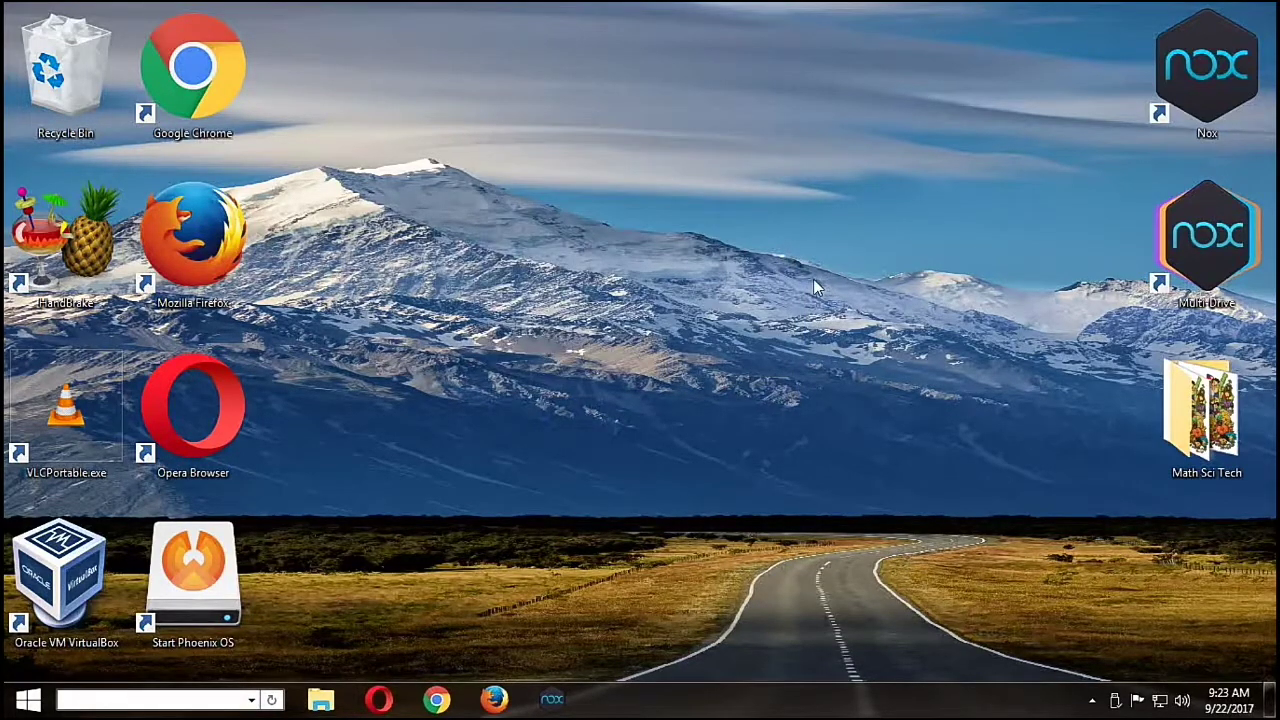
# Show the two sinulog MP3s in Explorer's Music library, then launch Windows Media Player from Start search
pyautogui.click(326, 700)
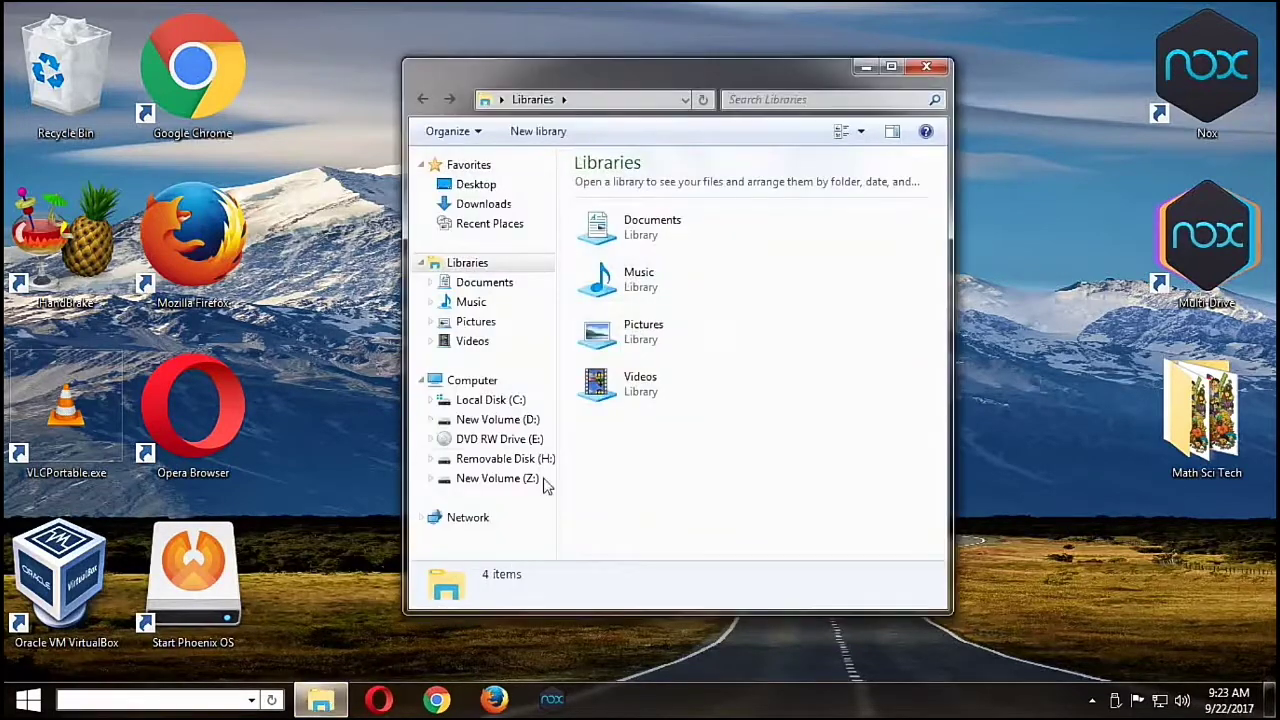
pyautogui.click(482, 303)
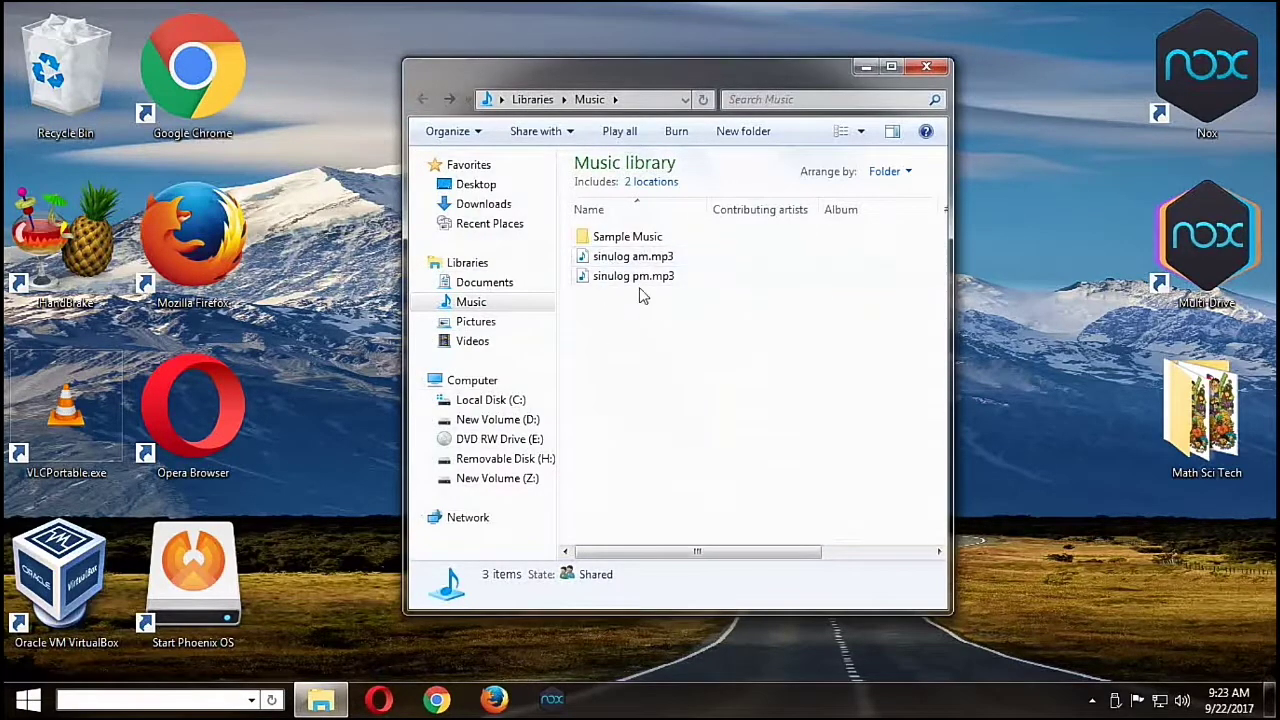
pyautogui.click(26, 700)
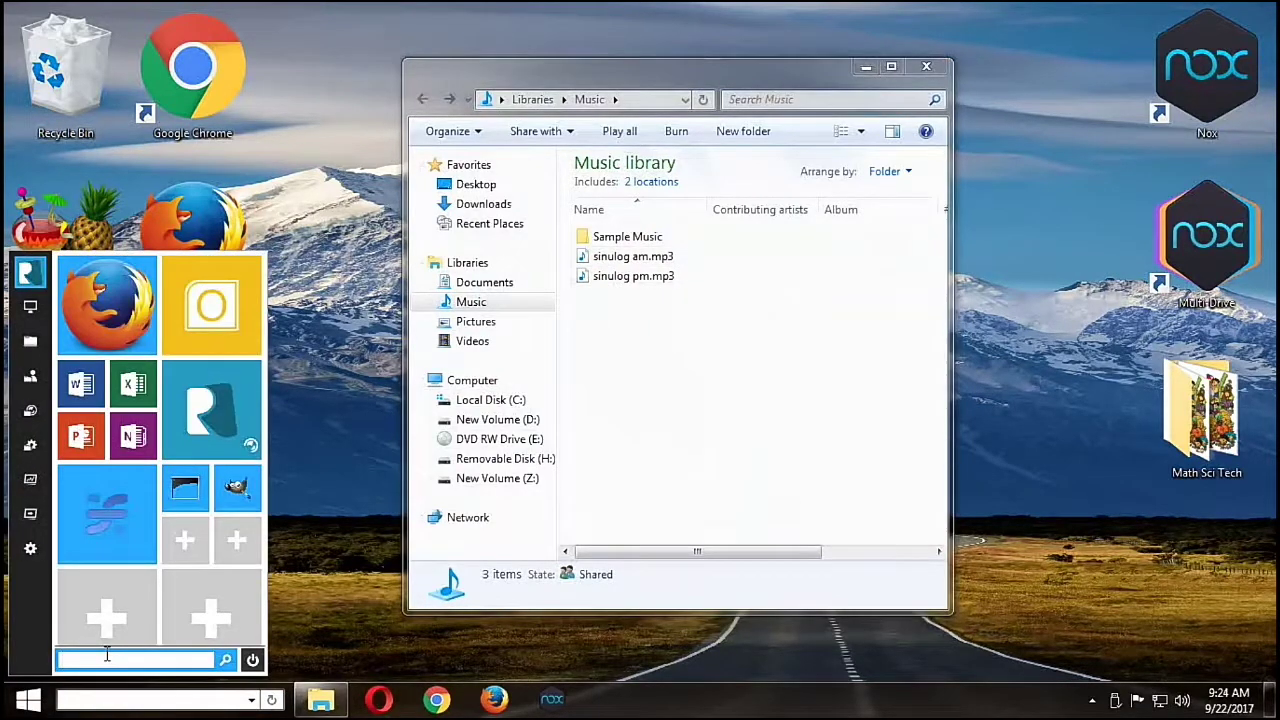
pyautogui.write('media pla')
pyautogui.write('yer')
pyautogui.click(352, 328)
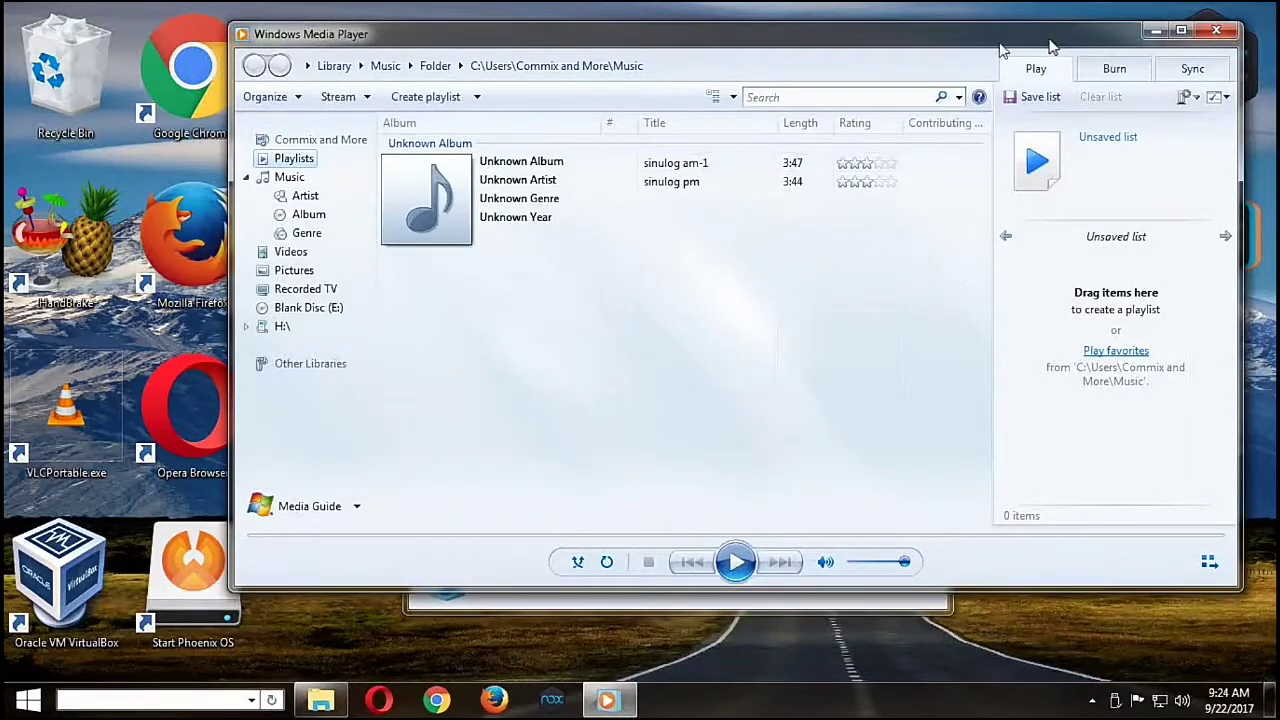
# Close Explorer, reposition the player window and switch to an empty Burn list
pyautogui.moveTo(1050, 45)
pyautogui.mouseDown()
pyautogui.moveTo(1100, 92)
pyautogui.moveTo(1145, 537)
pyautogui.moveTo(902, 161)
pyautogui.mouseUp()
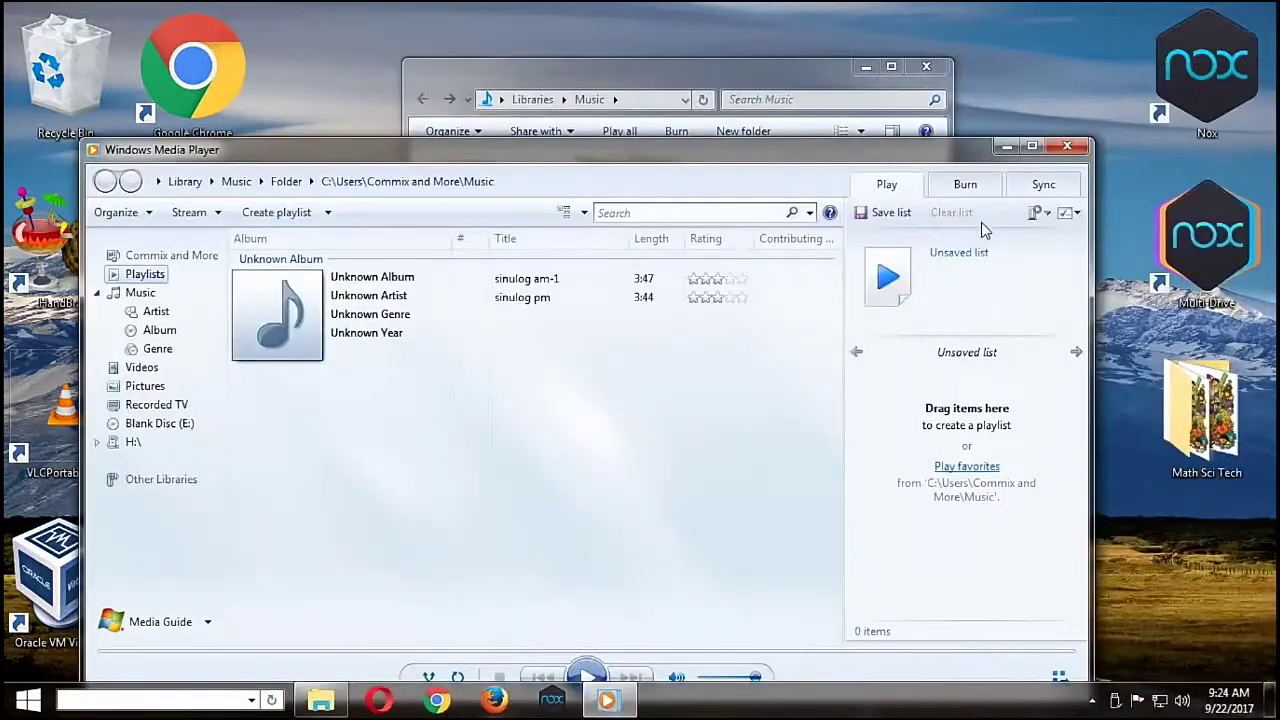
pyautogui.click(926, 66)
pyautogui.moveTo(783, 134)
pyautogui.mouseDown()
pyautogui.moveTo(831, 116)
pyautogui.moveTo(884, 40)
pyautogui.mouseUp()
pyautogui.click(1066, 90)
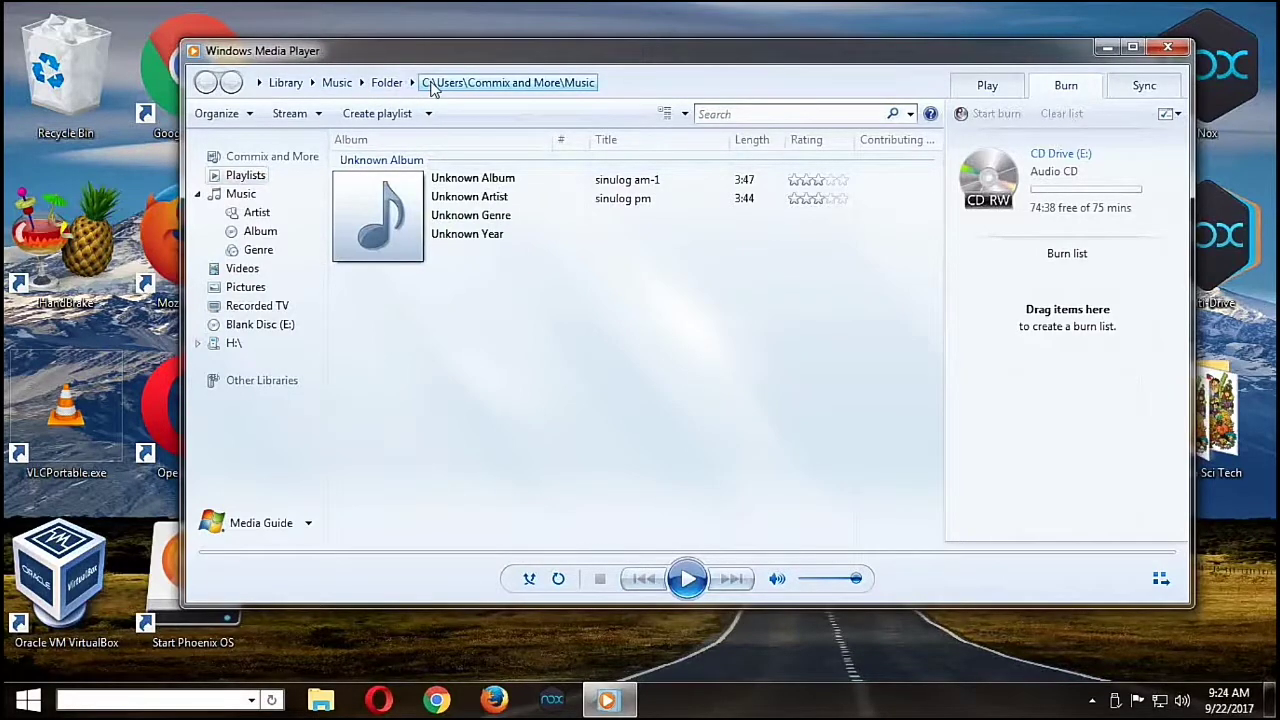
# Browse Library > Music > Folder into the Music folder holding both sinulog songs
pyautogui.click(337, 83)
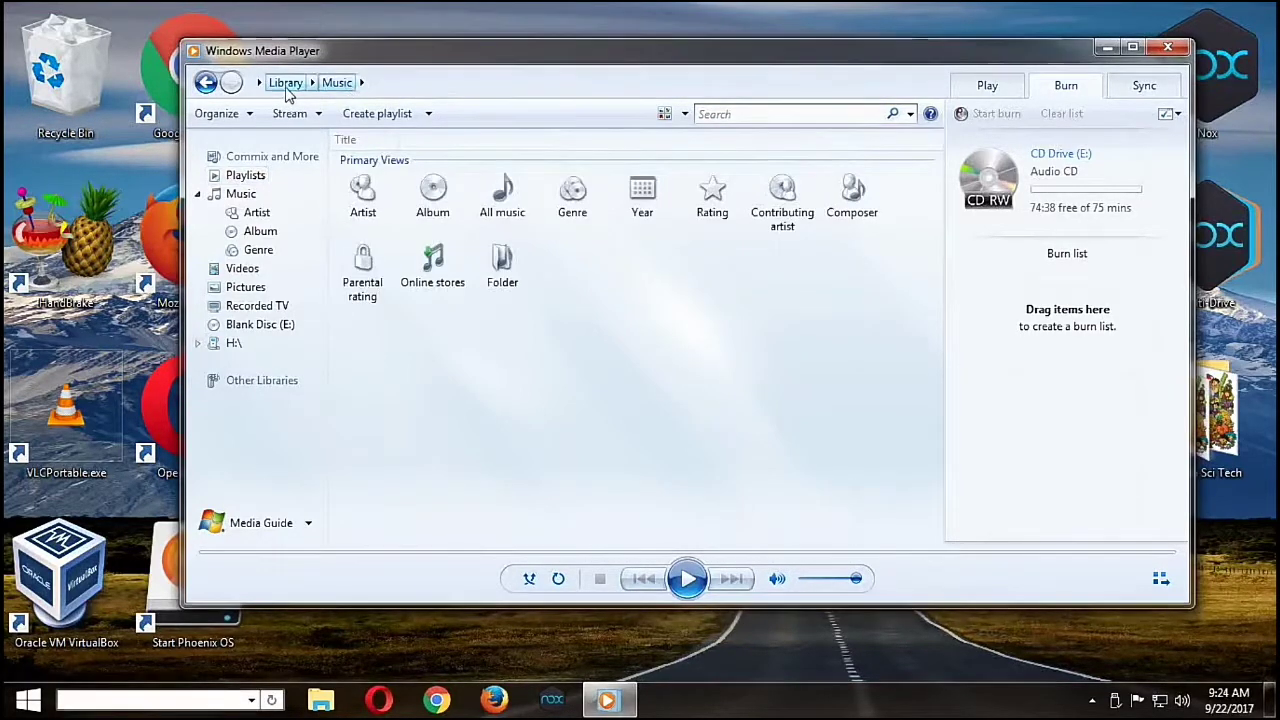
pyautogui.click(286, 83)
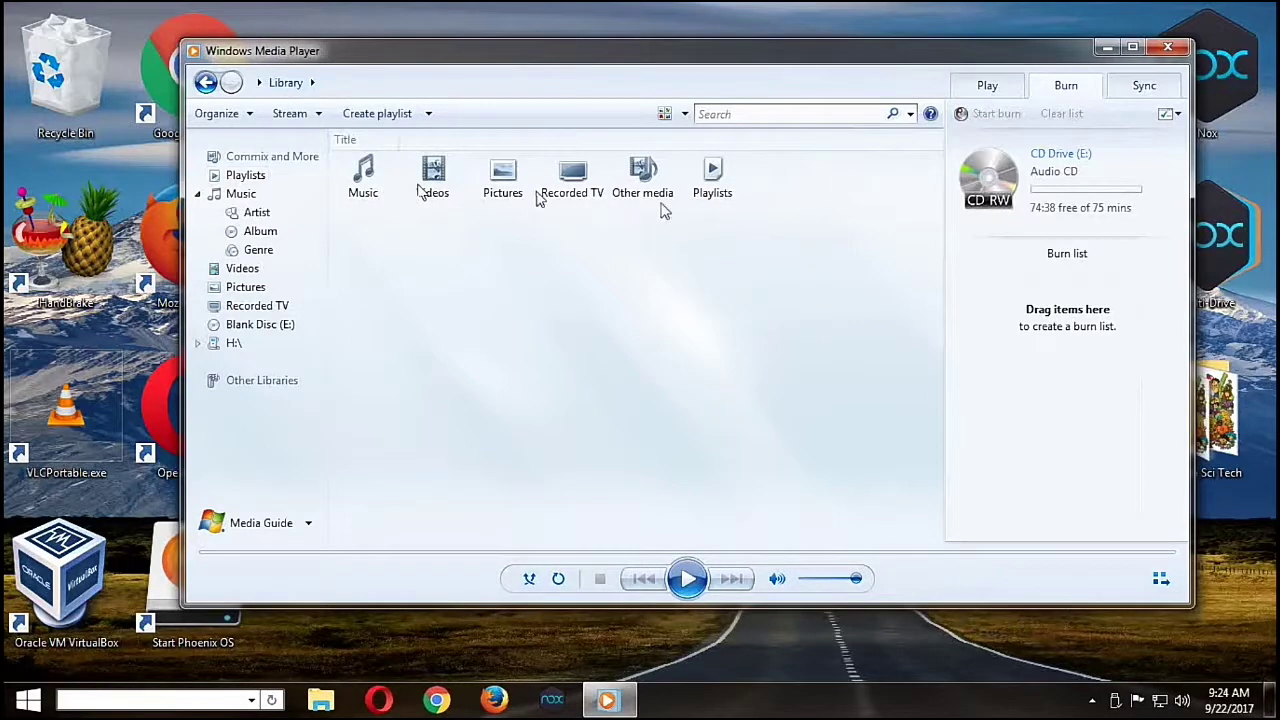
pyautogui.doubleClick(366, 190)
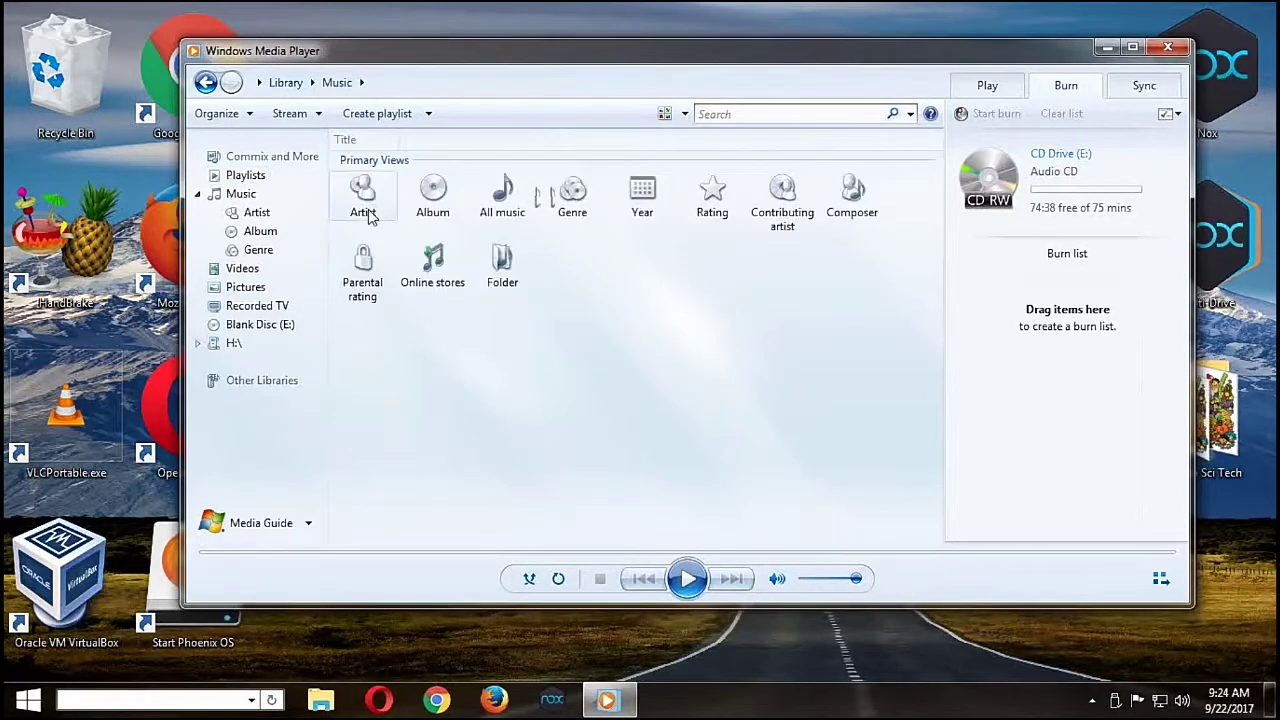
pyautogui.doubleClick(502, 268)
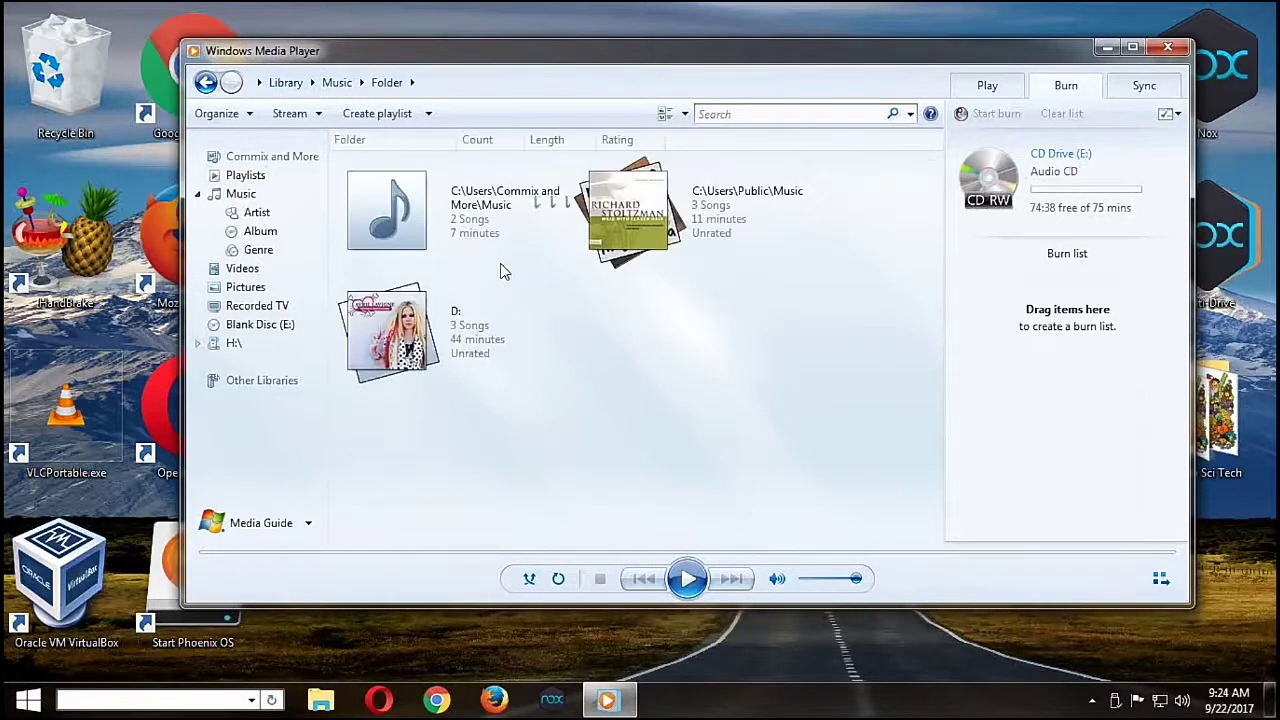
pyautogui.doubleClick(493, 218)
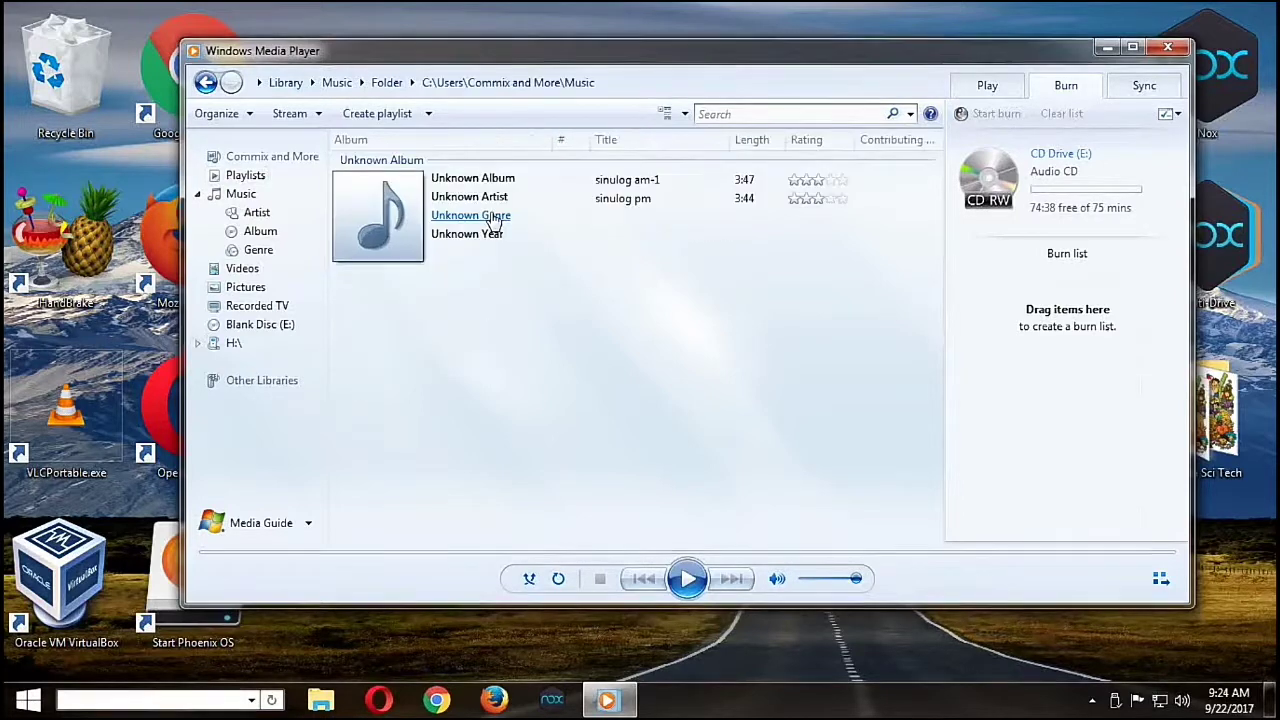
# Drag sinulog am-1 and sinulog pm into the Disc 1 burn list
pyautogui.moveTo(655, 226)
pyautogui.mouseDown()
pyautogui.moveTo(605, 178)
pyautogui.moveTo(1036, 360)
pyautogui.mouseUp()
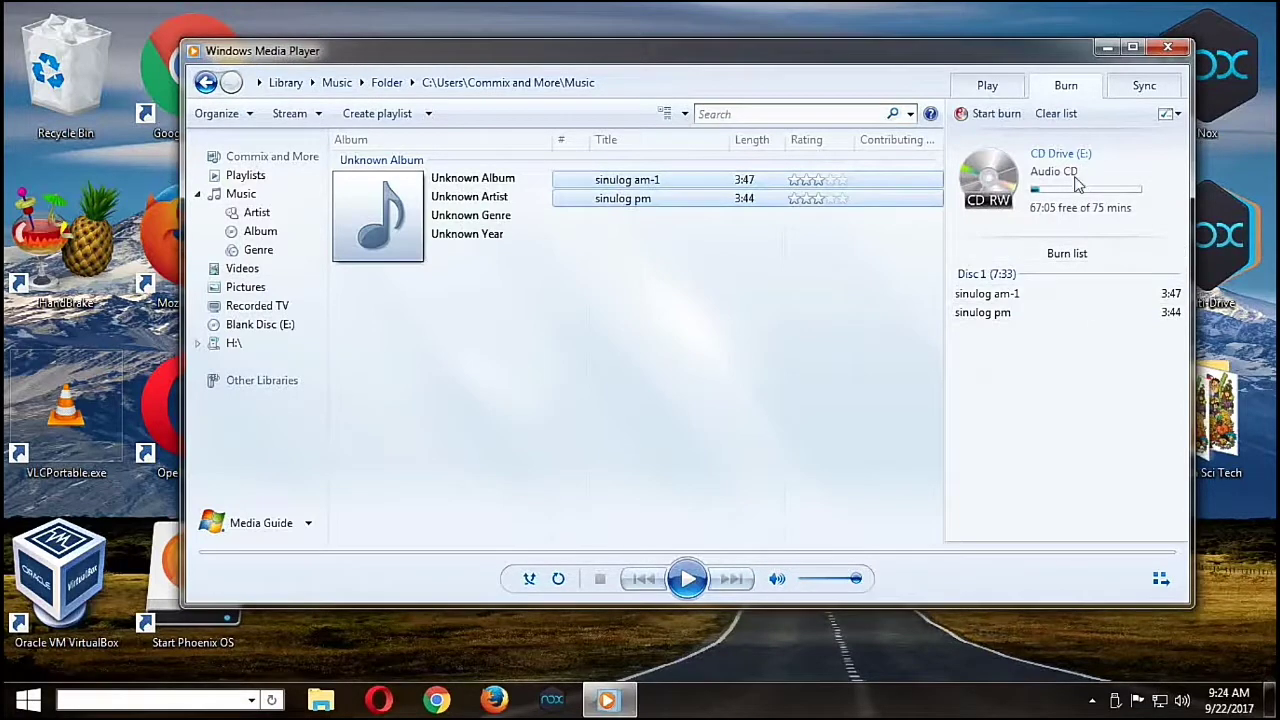
# Burn the two sinulog tracks to the audio CD and close the player after 'Burn complete'
pyautogui.click(997, 115)
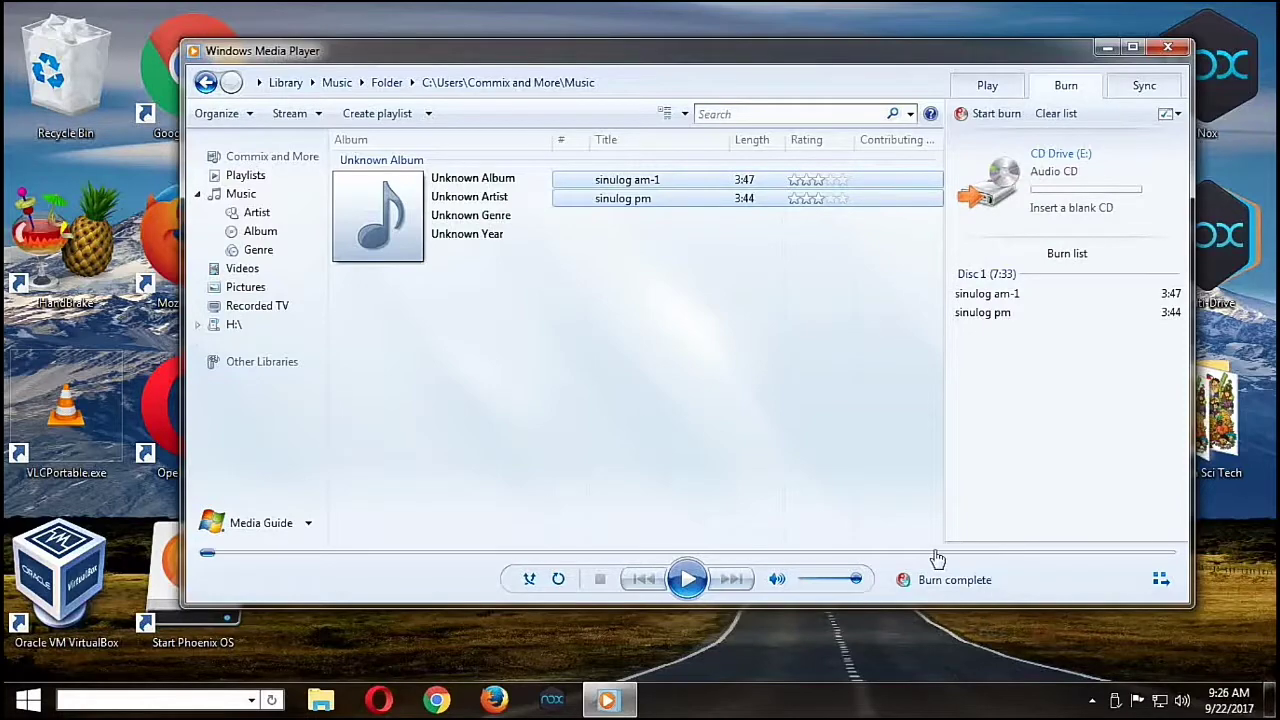
pyautogui.click(1167, 47)
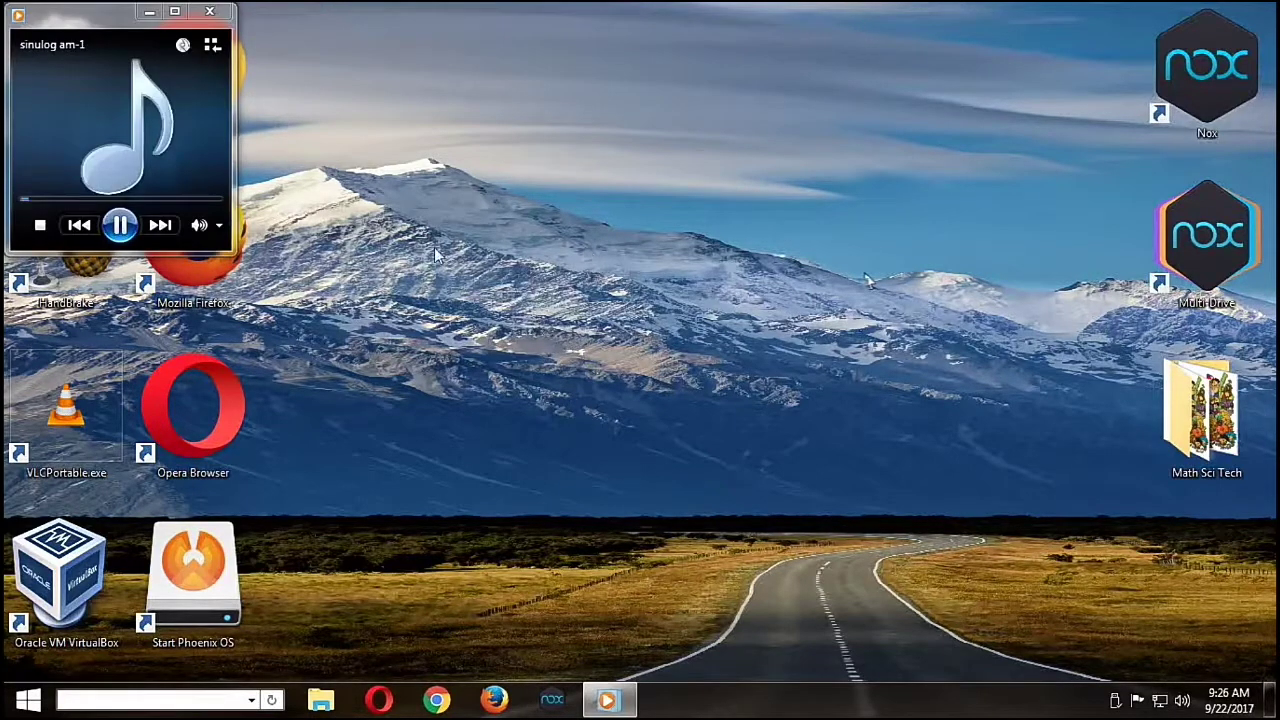
# Skip disc playback ahead to sinulog pm, then close the mini player
pyautogui.click(159, 222)
pyautogui.click(209, 11)
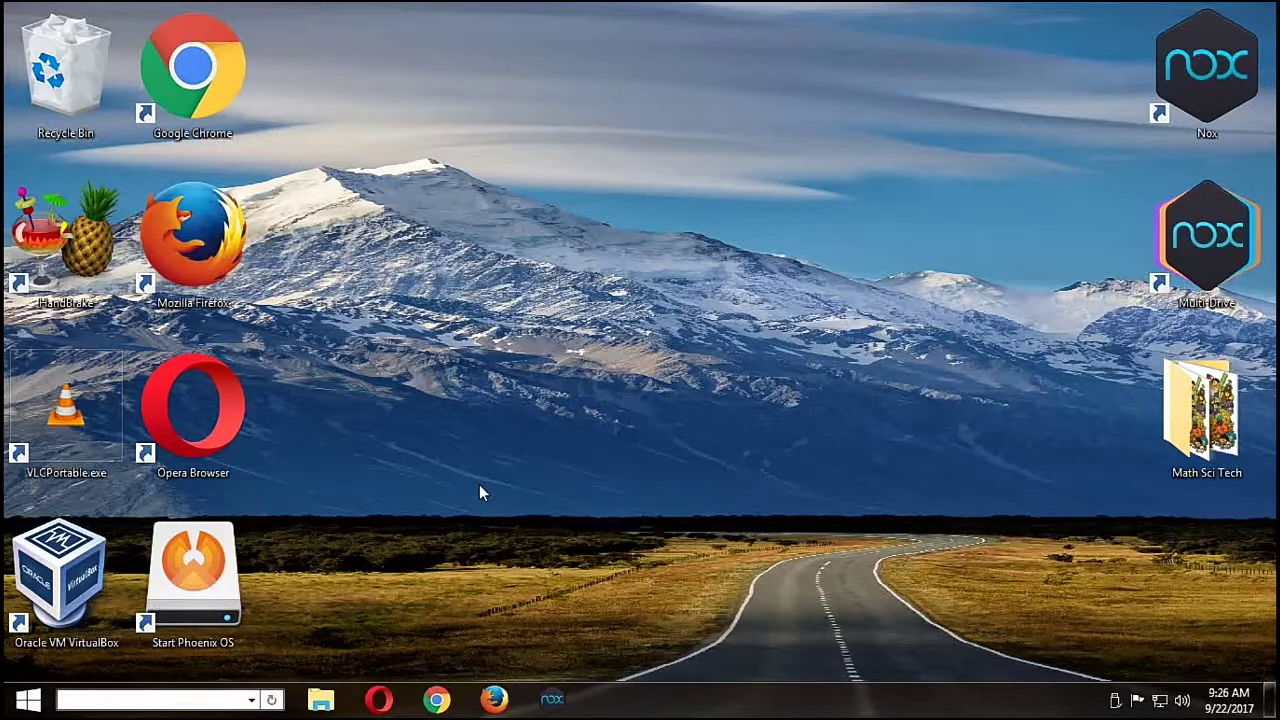
pyautogui.press('s')
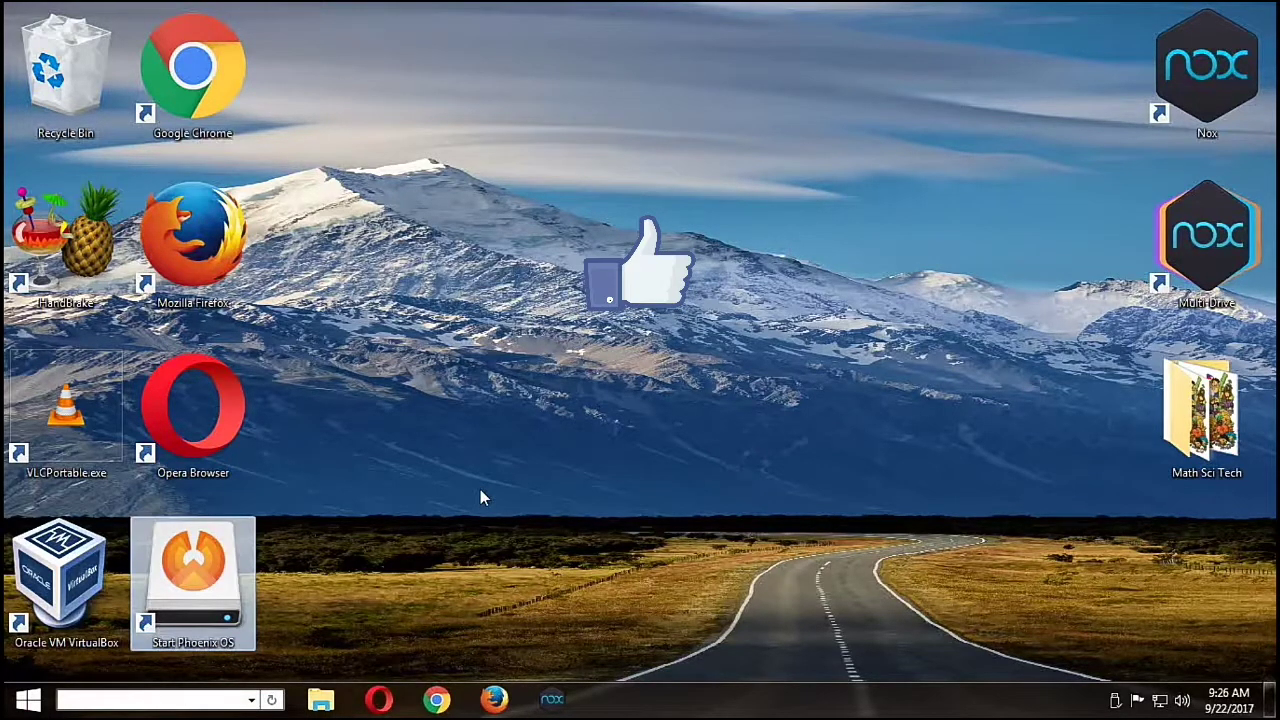
pyautogui.click(517, 426)
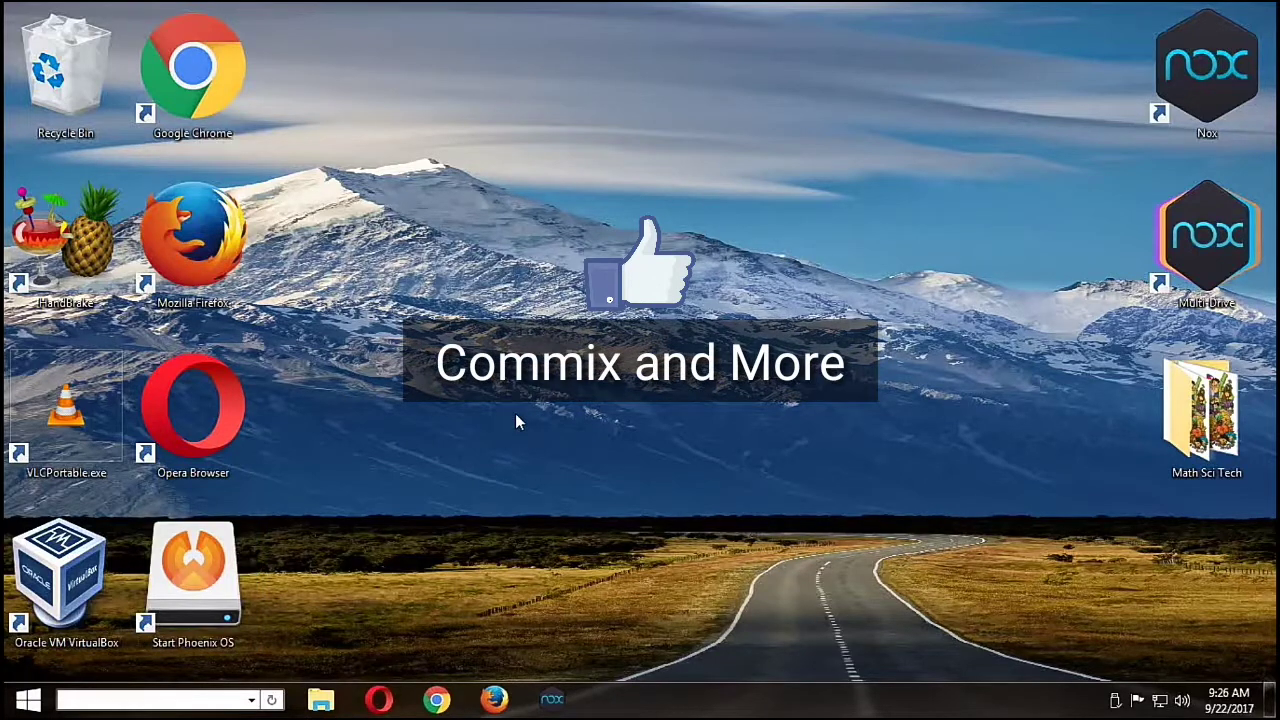